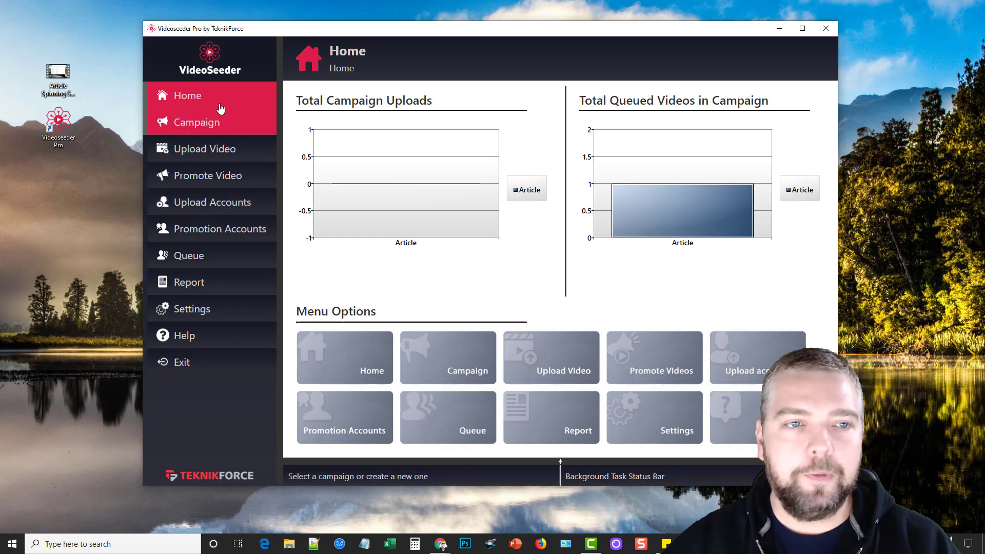
Step: Review the Settings page's campaign default upload gaps, posting gaps and posting hours
click(195, 308)
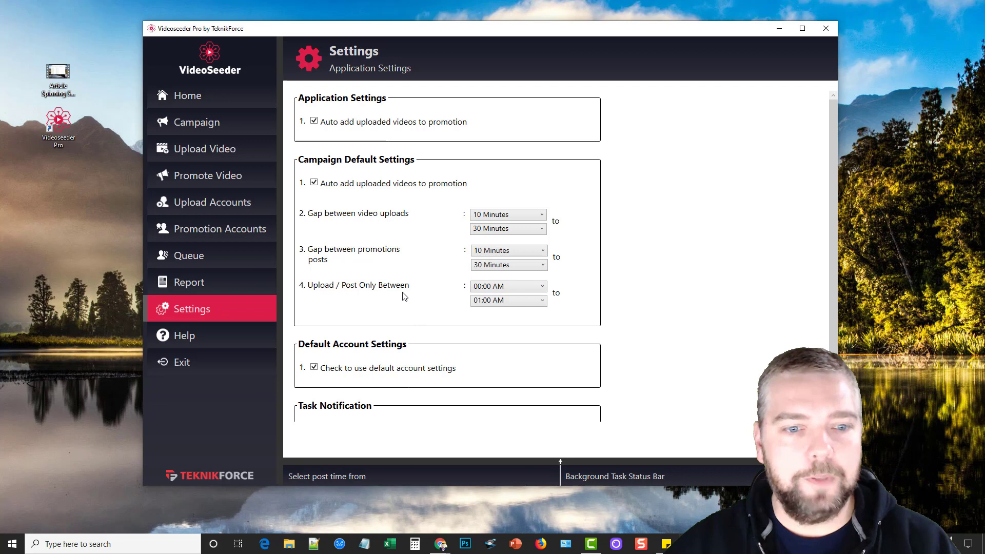
scroll(402, 295, down, 1)
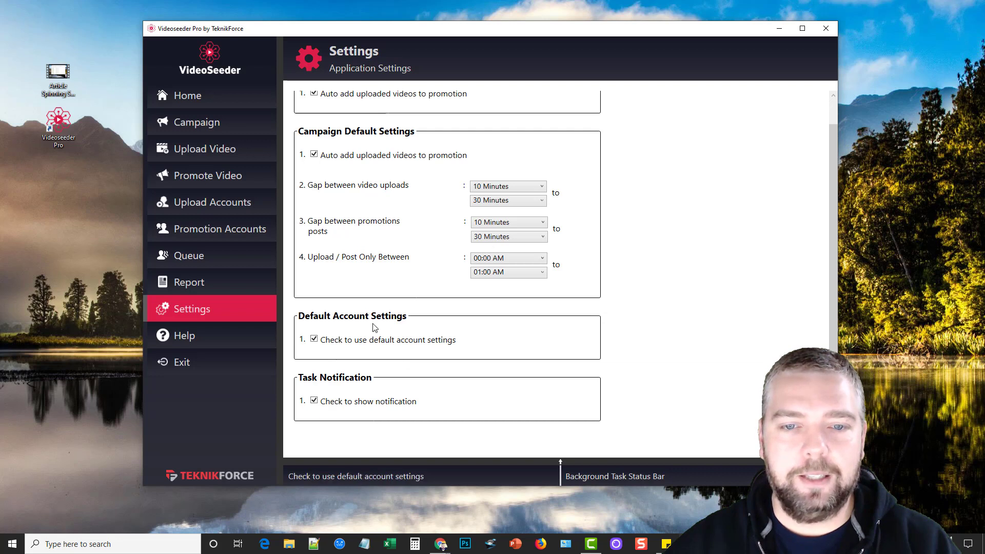
scroll(406, 366, up, 1)
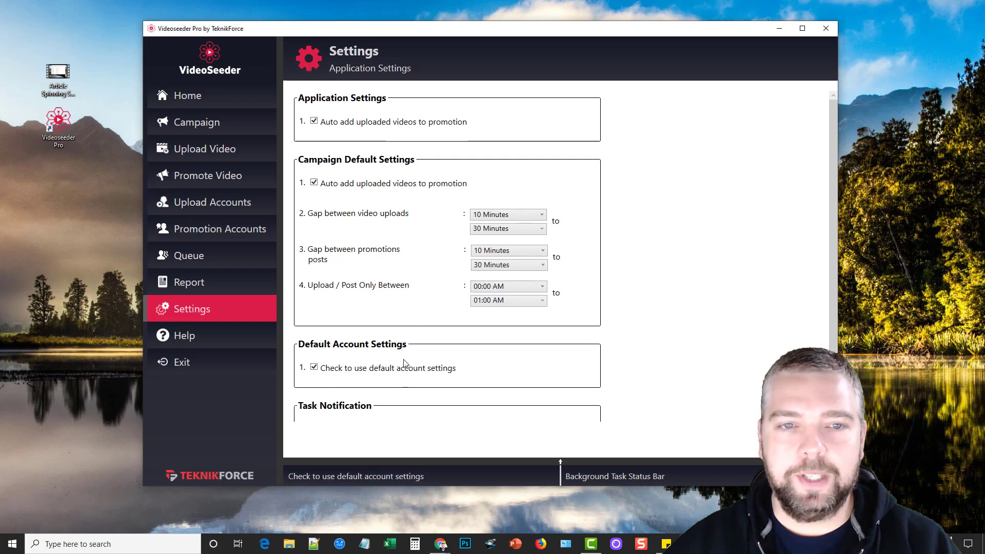
Step: Show the Upload Accounts list with Exposing IM Products and FitnessKnowledge, after previewing the platforms available to add
click(210, 206)
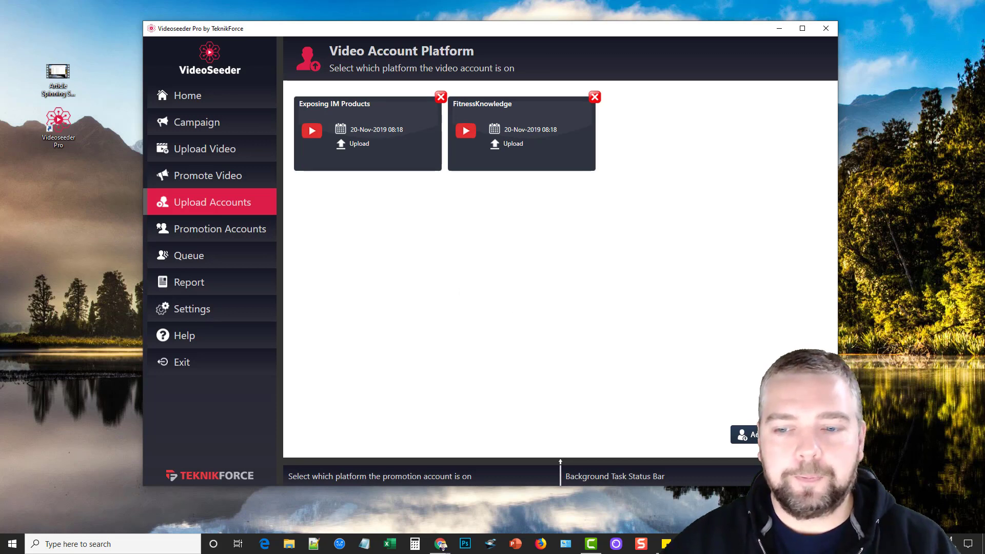
click(742, 435)
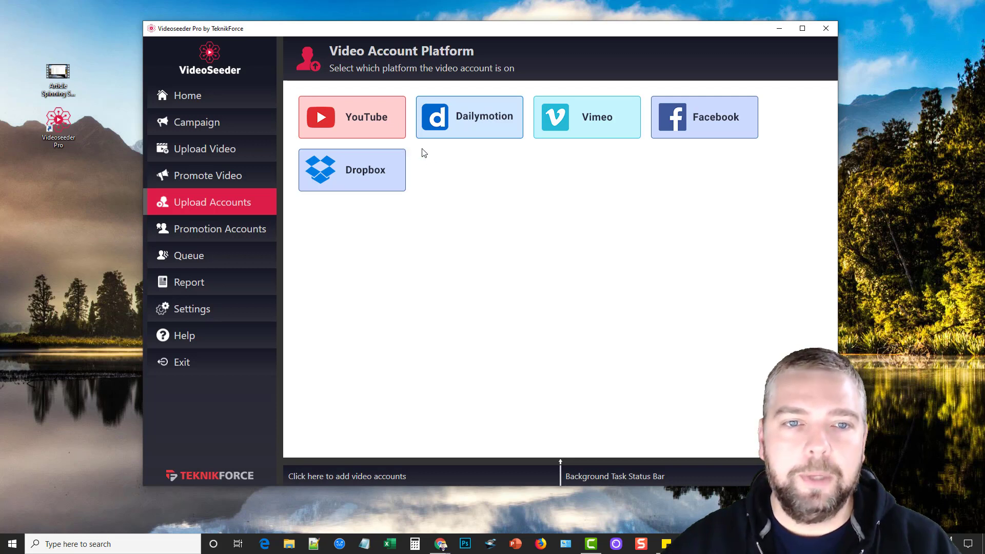
click(238, 204)
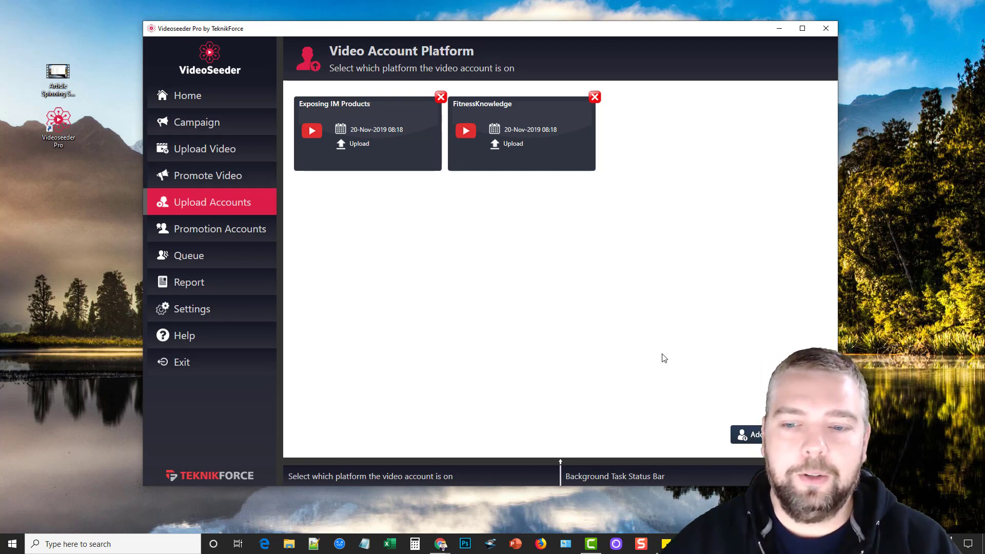
Step: Bring up the promotion-account platform chooser with Facebook, Reddit, Tumblr, Twitter, WordPress and others
click(744, 434)
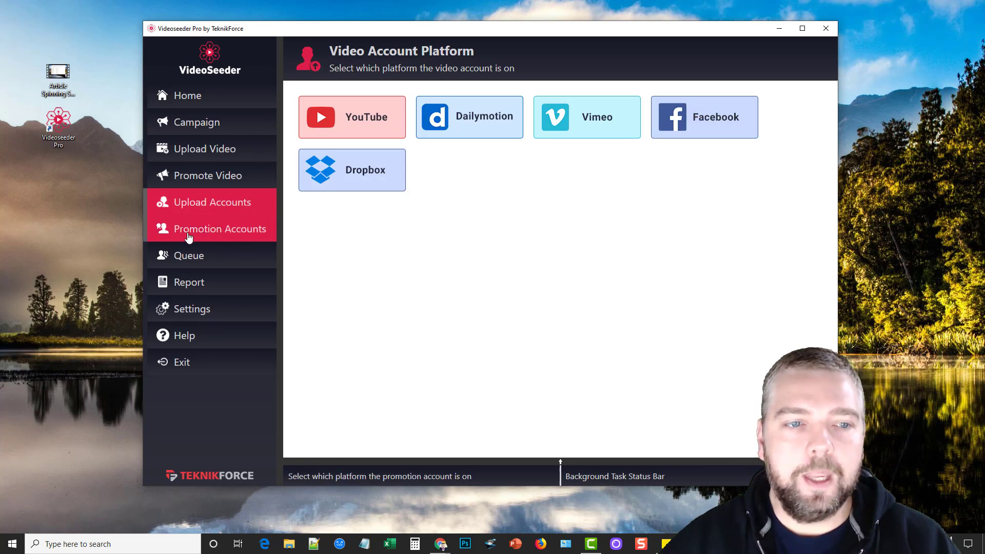
click(224, 231)
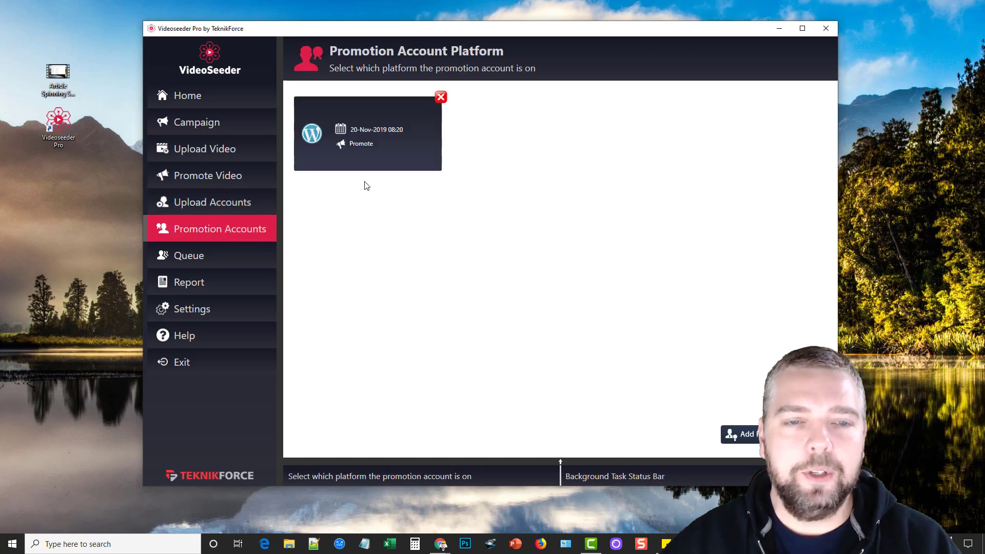
click(757, 435)
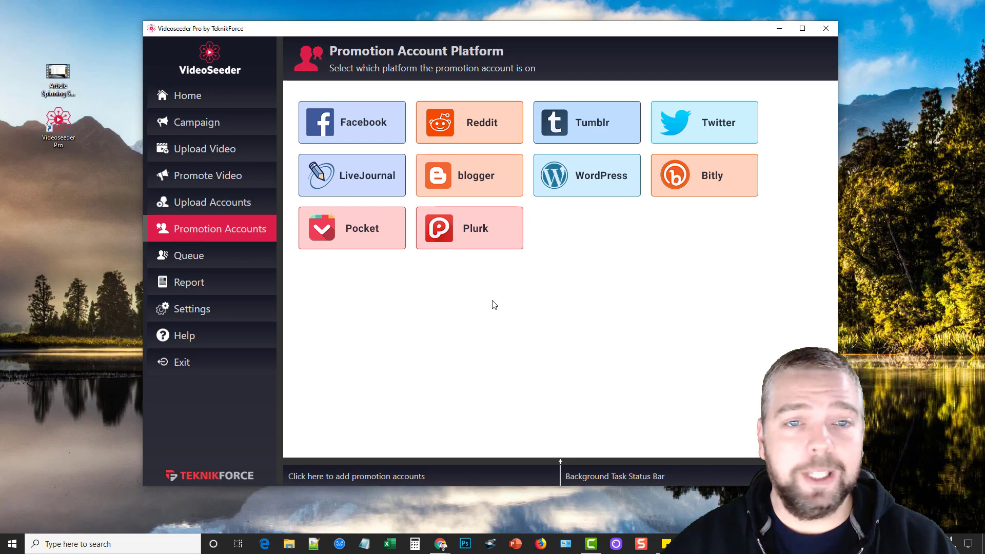
Step: Start a new campaign, back out, and open the Article Spinner campaign's dashboard
click(202, 124)
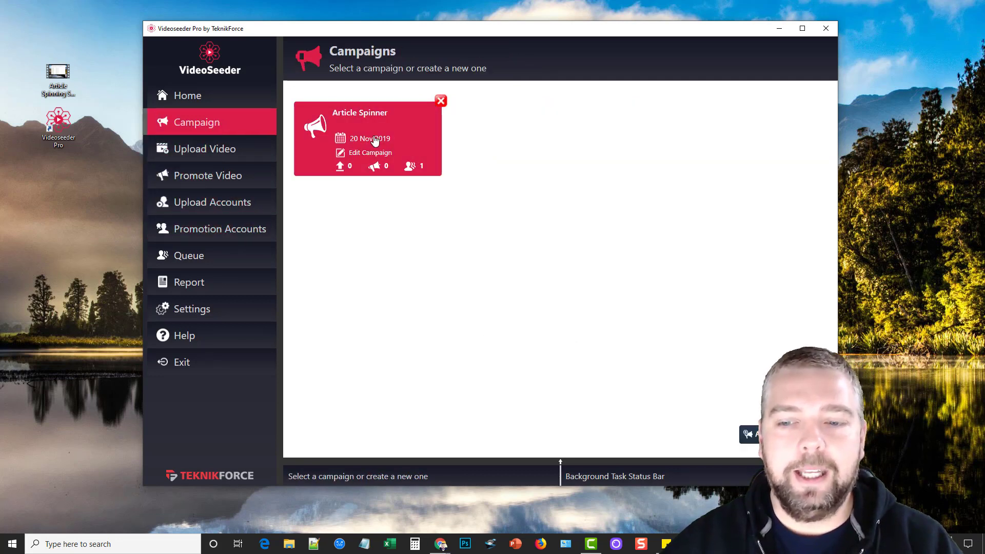
click(749, 434)
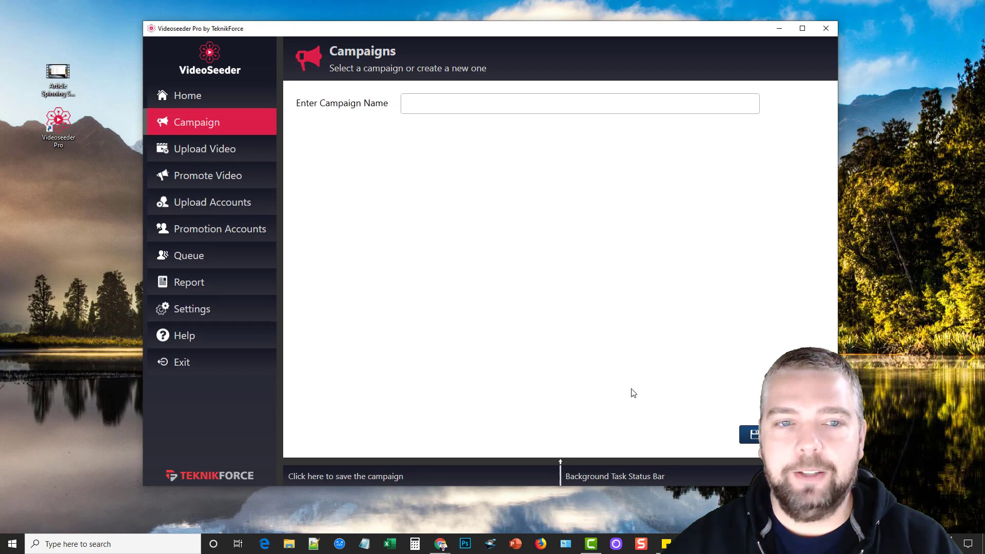
click(420, 104)
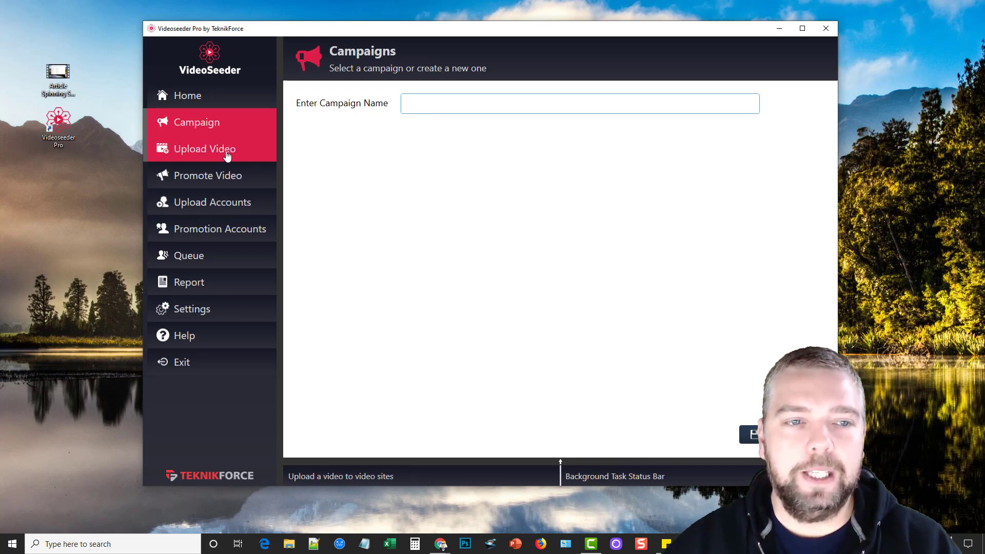
click(204, 127)
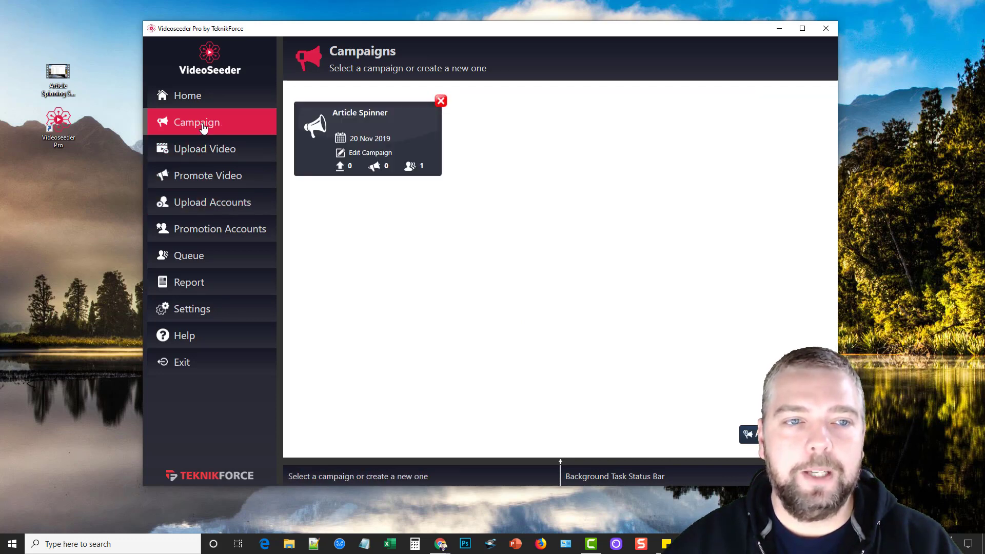
click(405, 138)
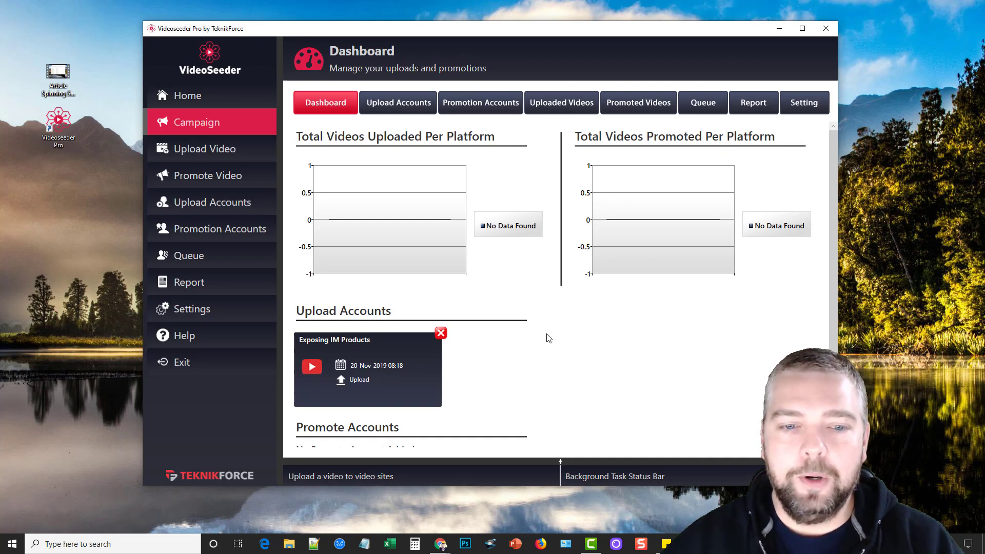
Step: Add the FitnessKnowledge account to the Article Spinner campaign's upload accounts
scroll(524, 352, down, 1)
scroll(619, 308, up, 1)
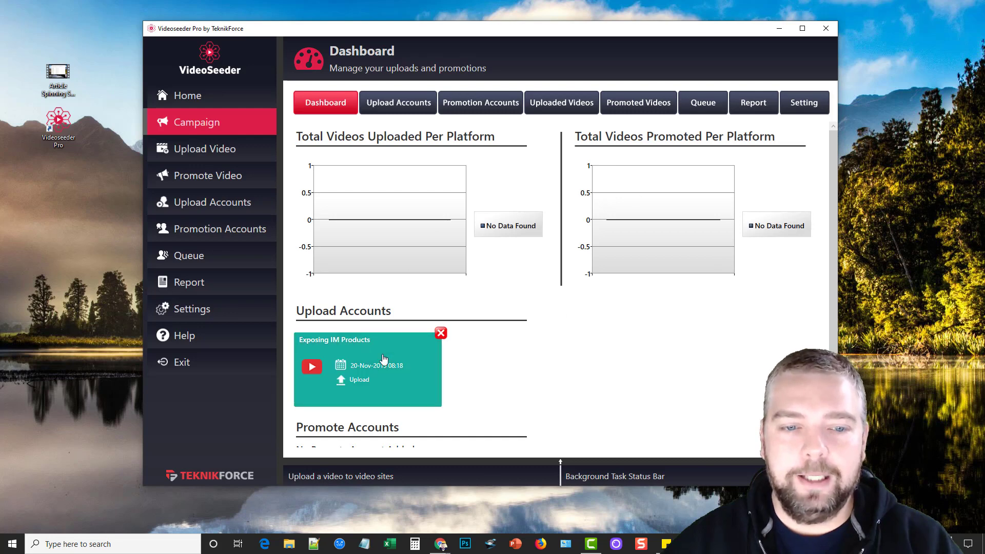
click(405, 103)
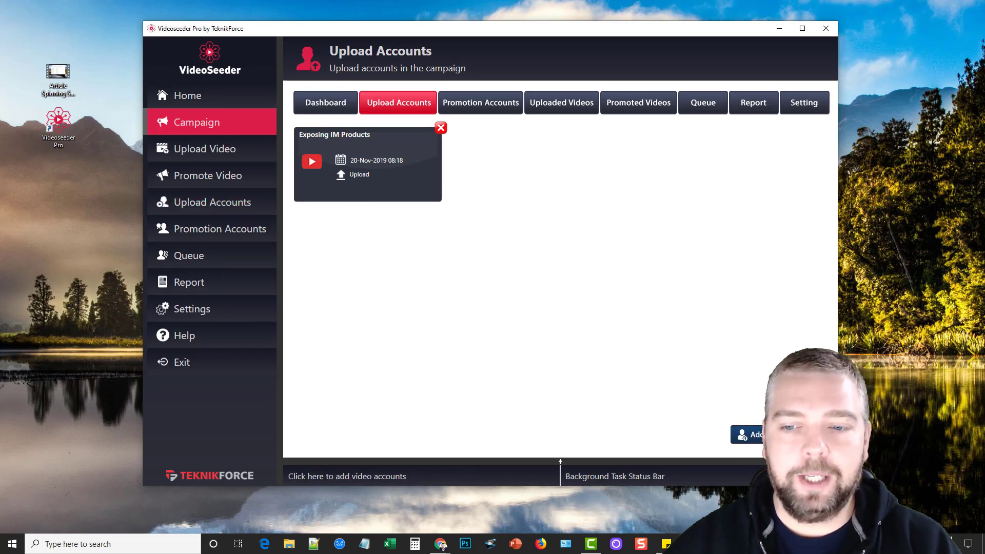
click(745, 435)
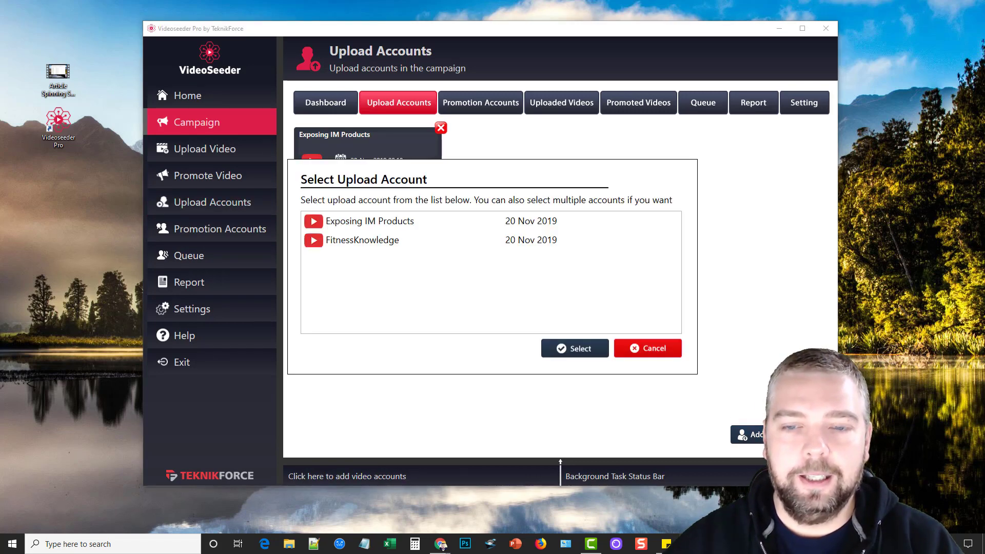
click(355, 244)
click(583, 351)
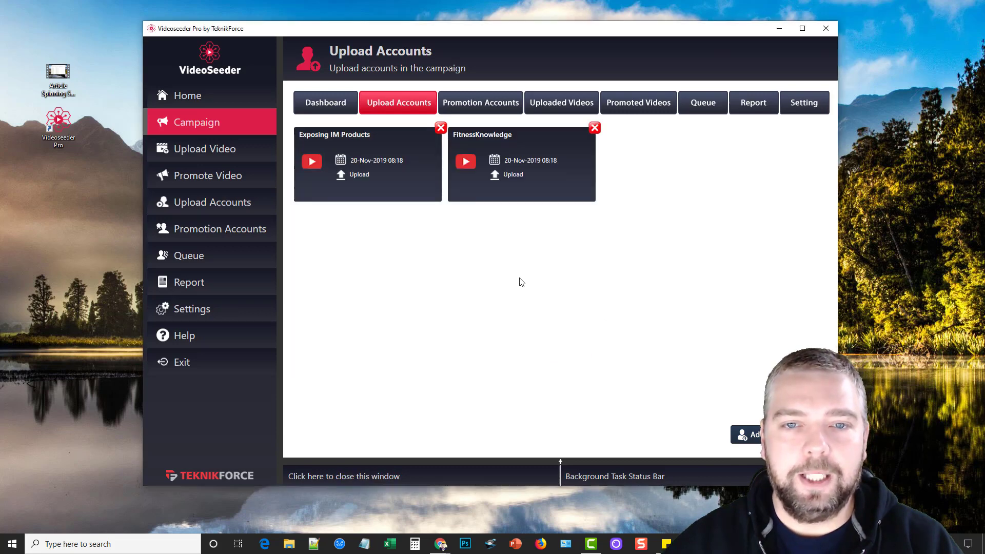
Step: Remove FitnessKnowledge again and view the campaign's empty promotion accounts
click(594, 129)
click(513, 307)
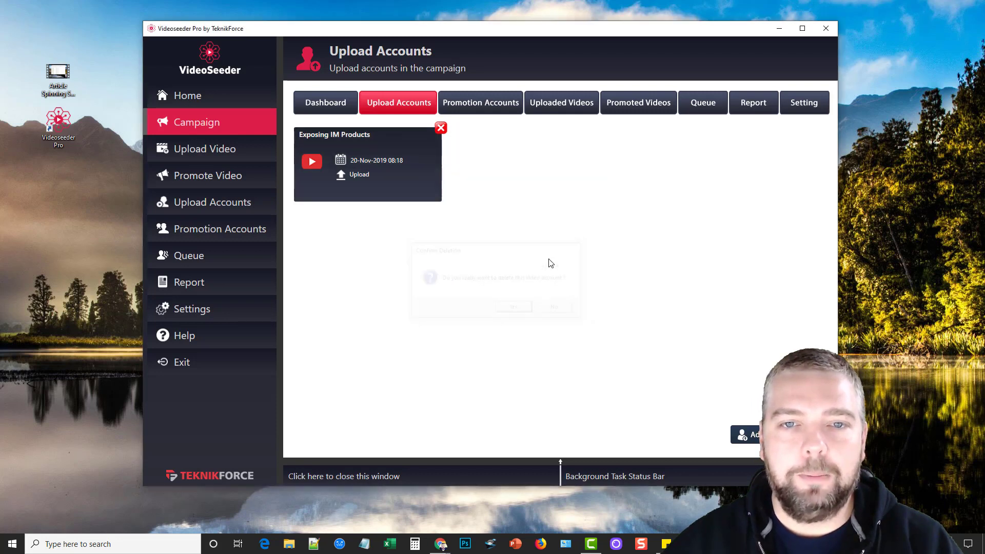
click(491, 105)
Step: Add the WordPress promotion account to Article Spinner and check its empty uploaded videos
click(740, 434)
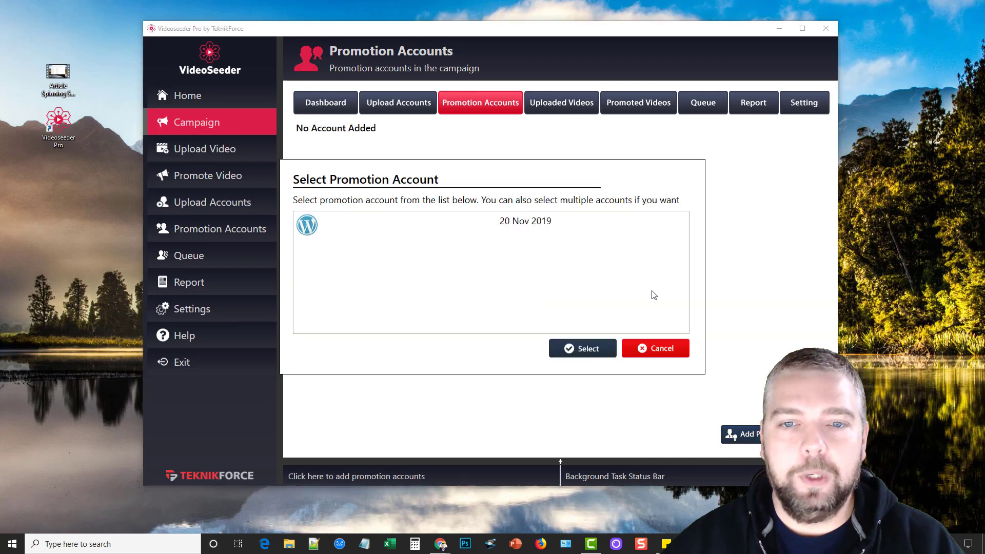
click(450, 229)
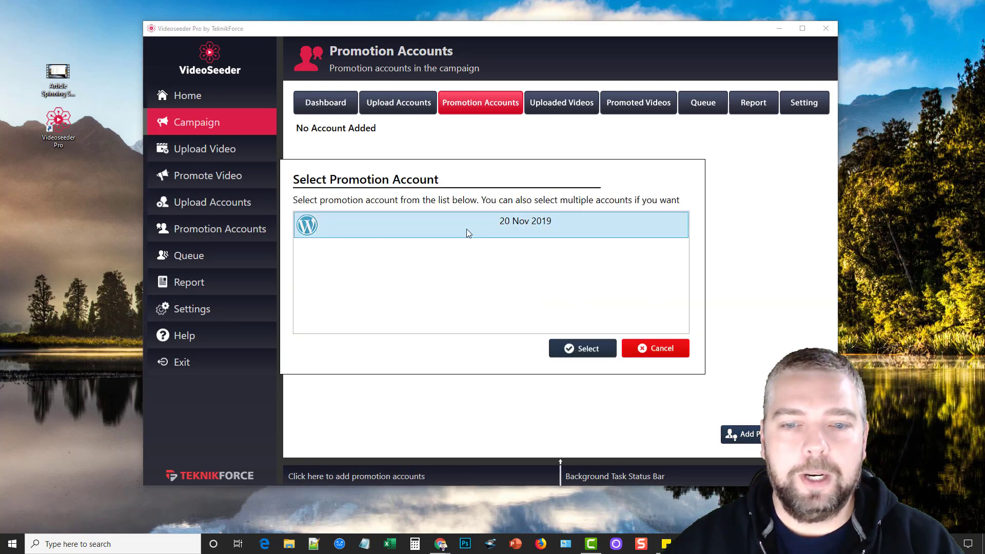
click(583, 348)
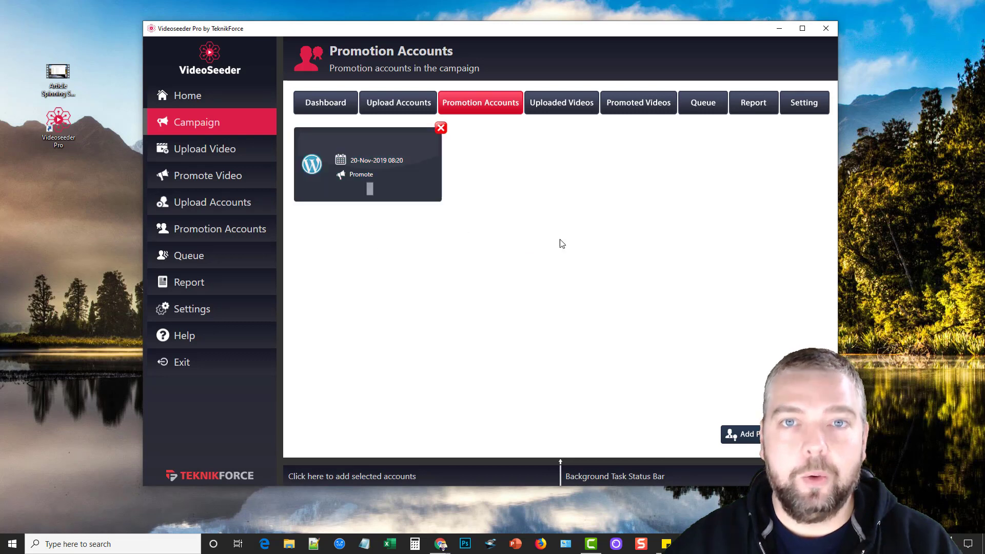
click(557, 104)
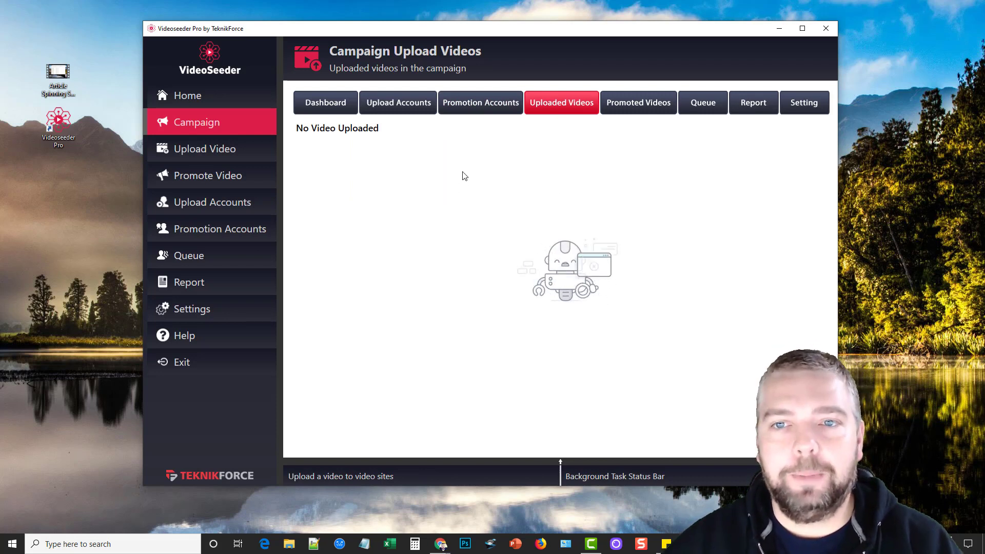
Step: Preview the queued video 'My Favorite Article Spinning Software' and bring up the actions report
click(644, 105)
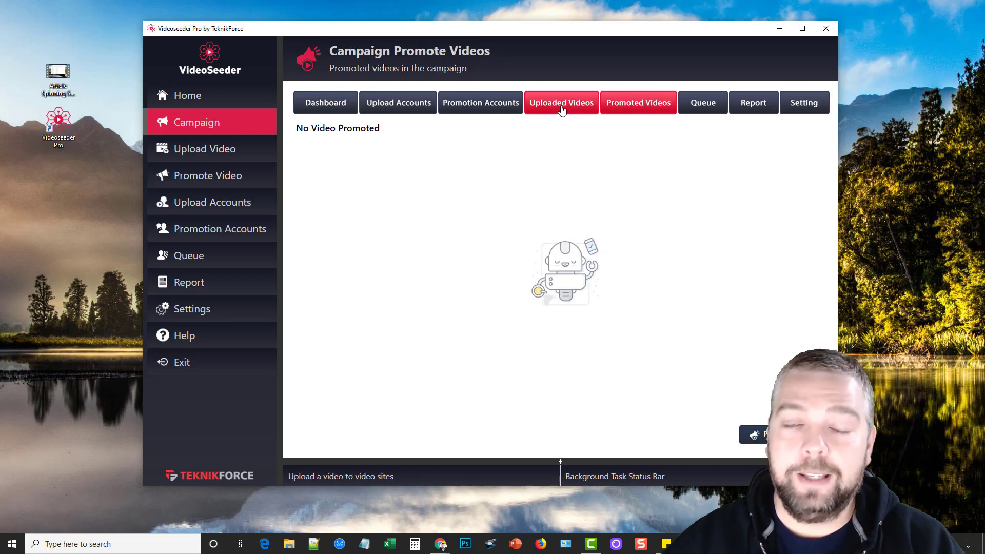
click(690, 110)
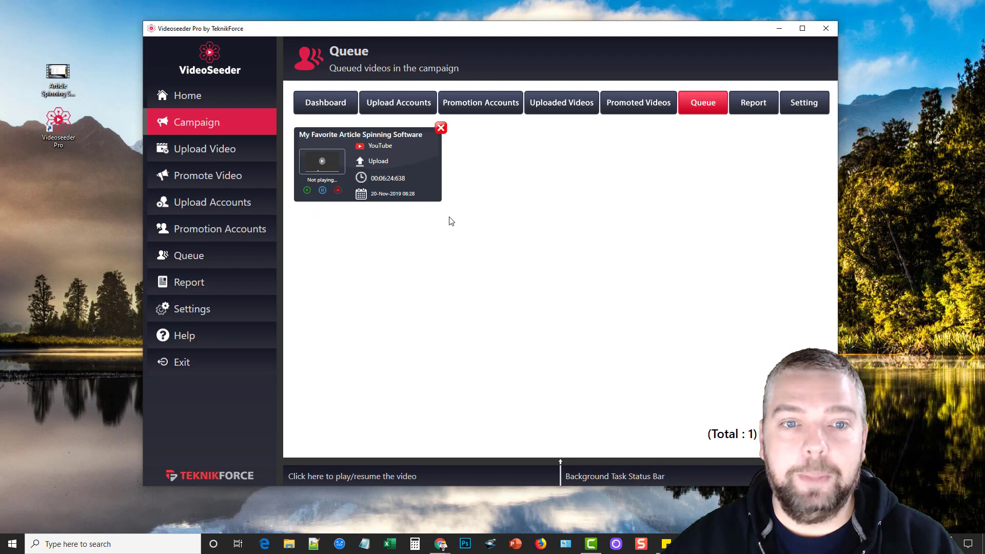
click(308, 192)
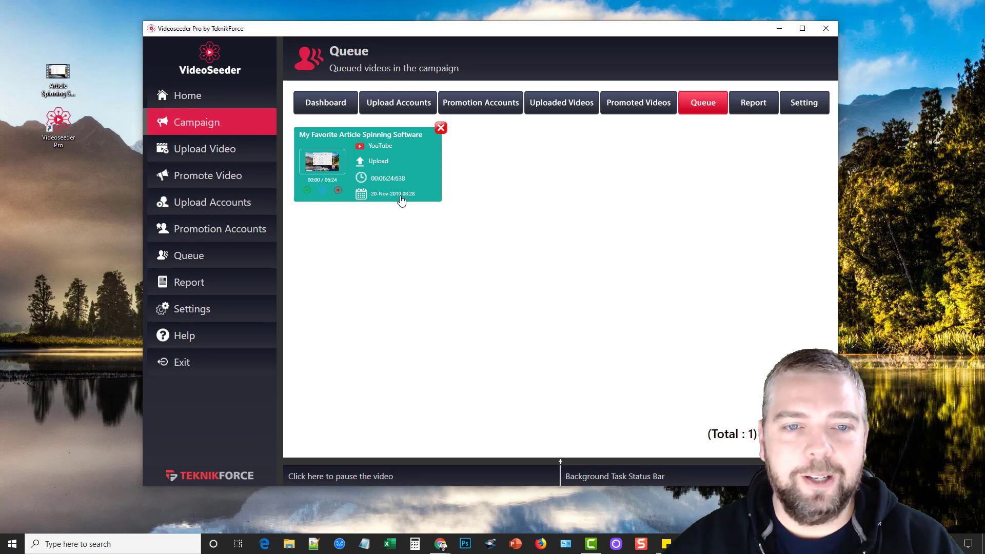
click(753, 103)
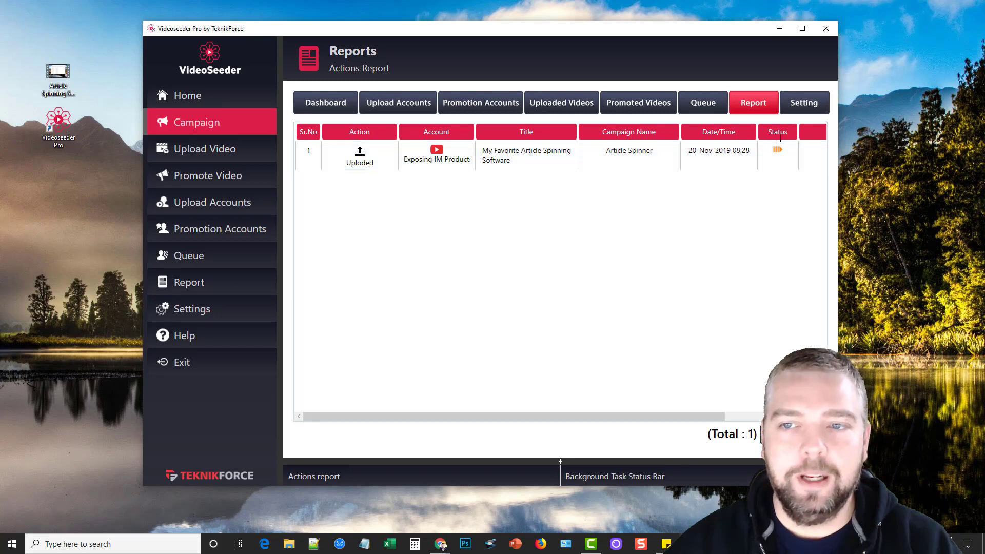
Step: Scroll the report to the Remark column showing Queued, then view the campaign's settings
drag(666, 418, 758, 418)
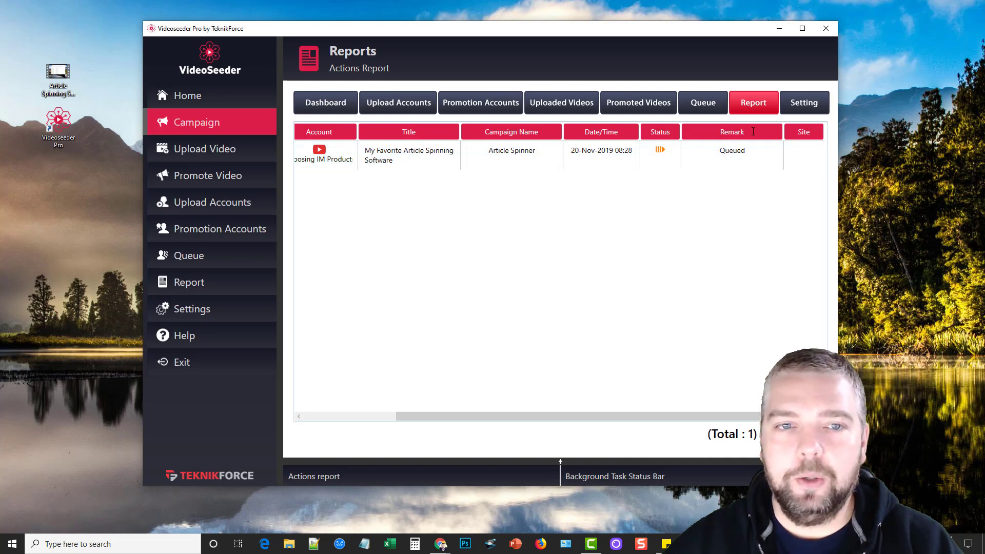
click(804, 103)
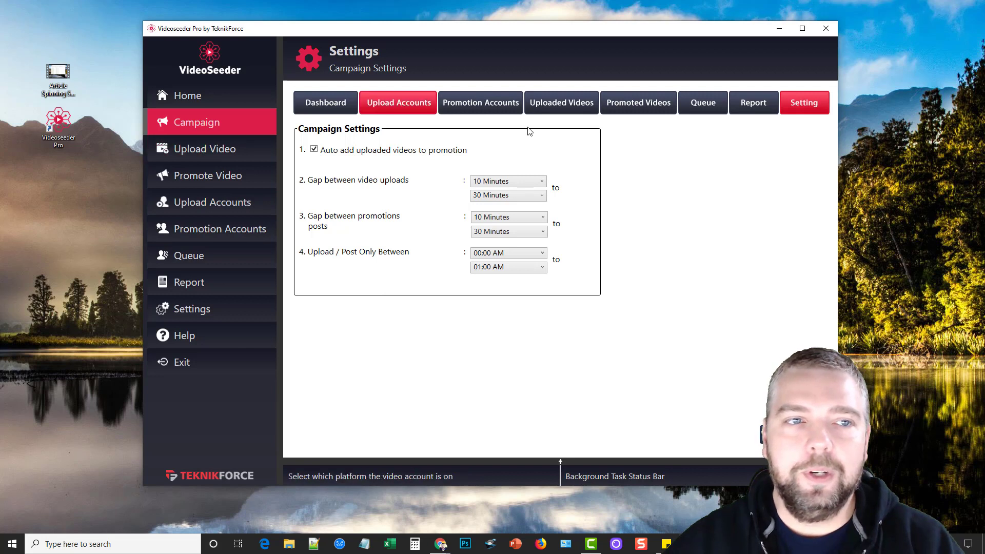
Step: Return to the Campaigns list, where Article Spinner now shows one promotion account
click(203, 128)
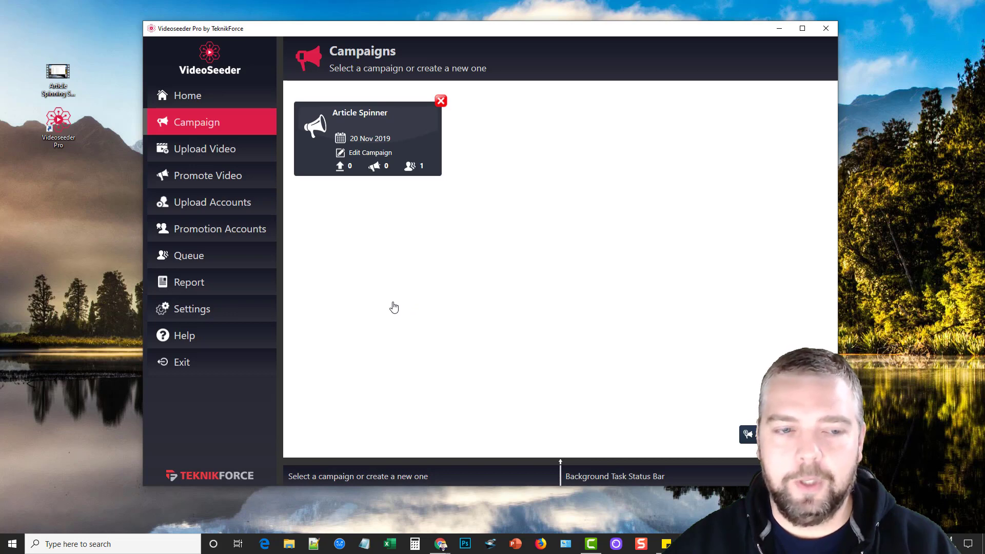
Step: Go to the Home overview showing one queued video and zero uploads
click(197, 97)
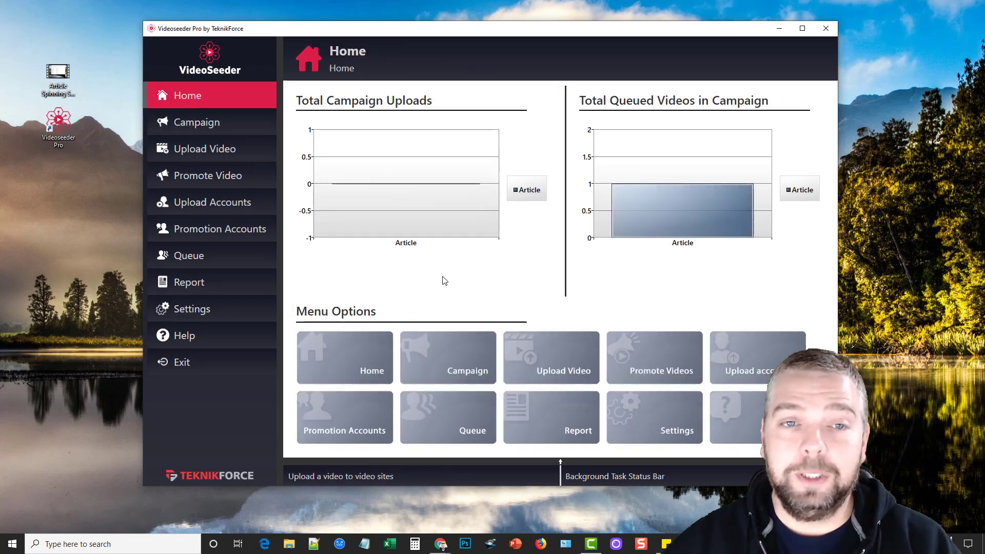